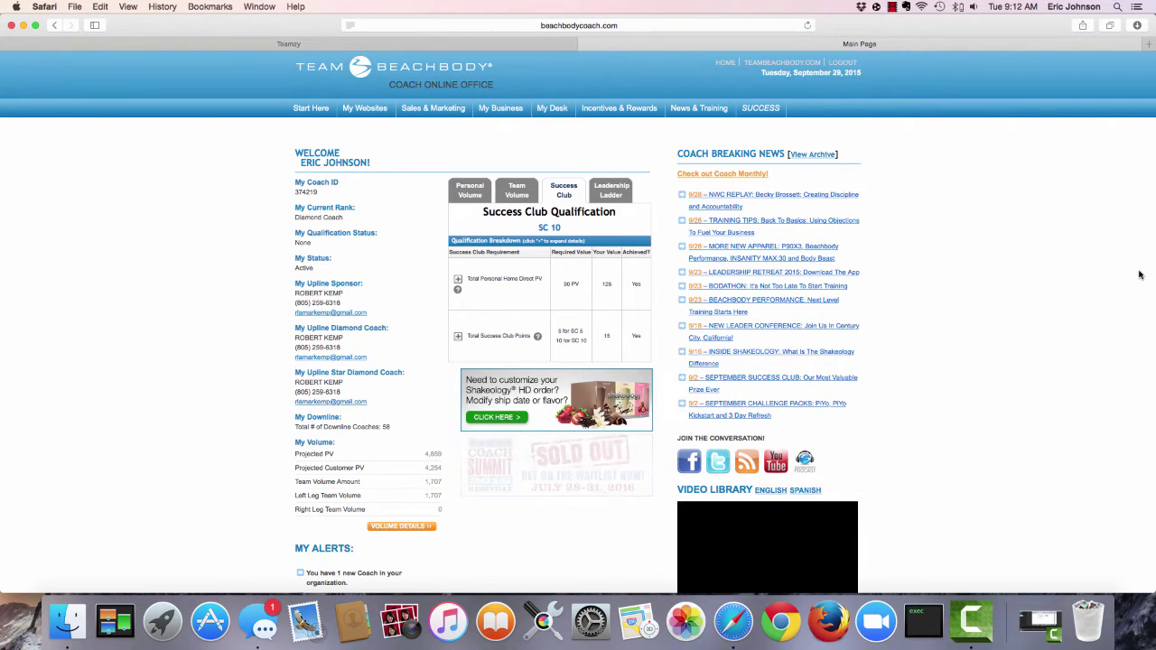
# Bring up the My Business dropdown in the Online Office top navigation bar.
pyautogui.moveTo(721, 169)
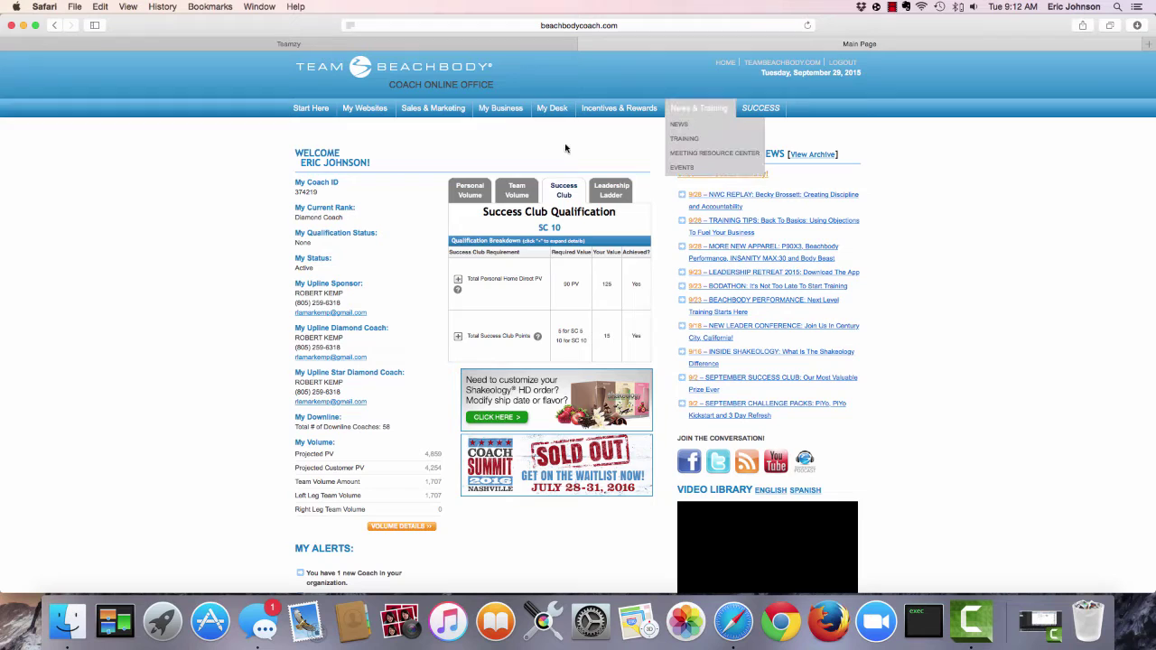
pyautogui.moveTo(497, 117)
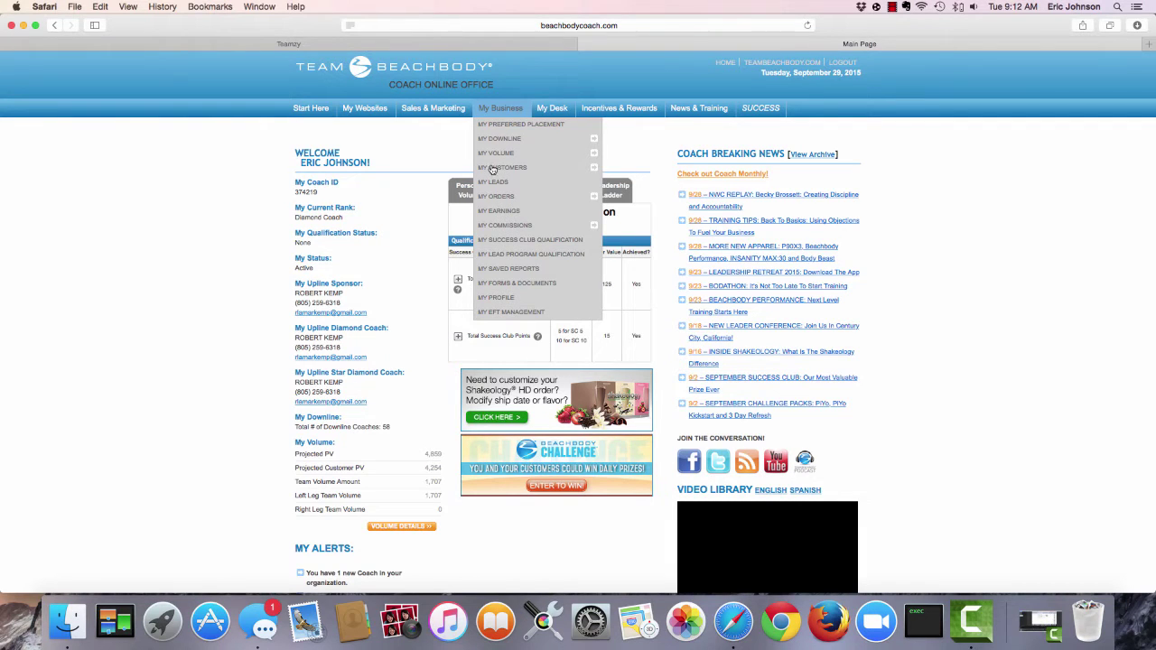
# Export the Customer Search report of 228 customers in Excel format.
pyautogui.moveTo(498, 169)
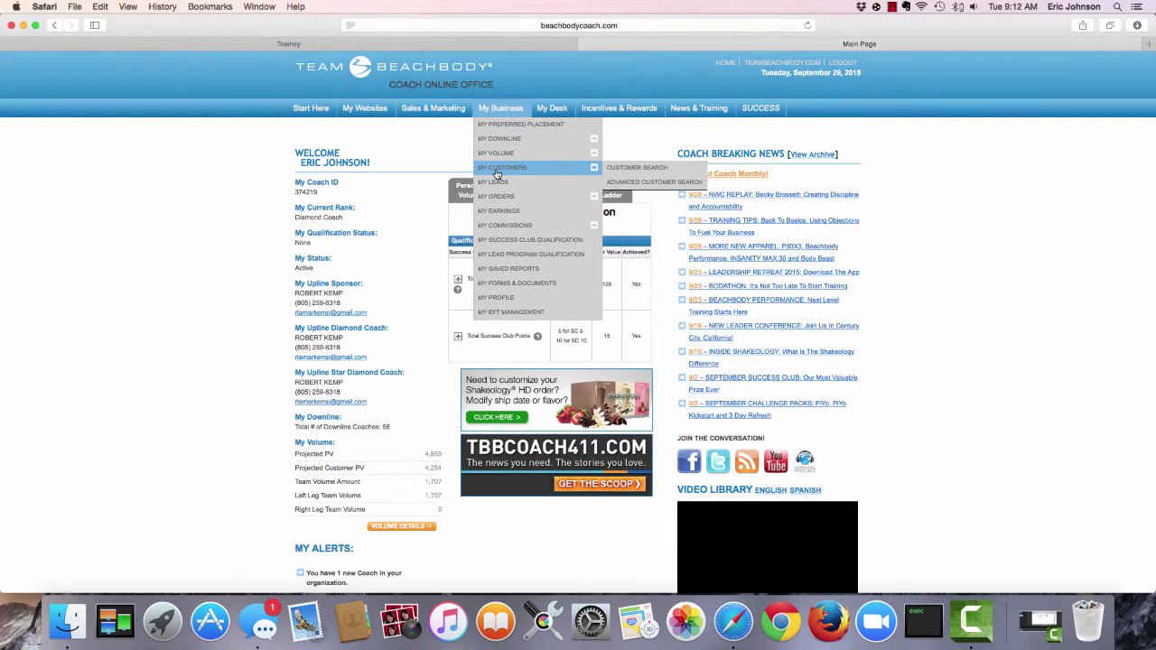
pyautogui.click(637, 168)
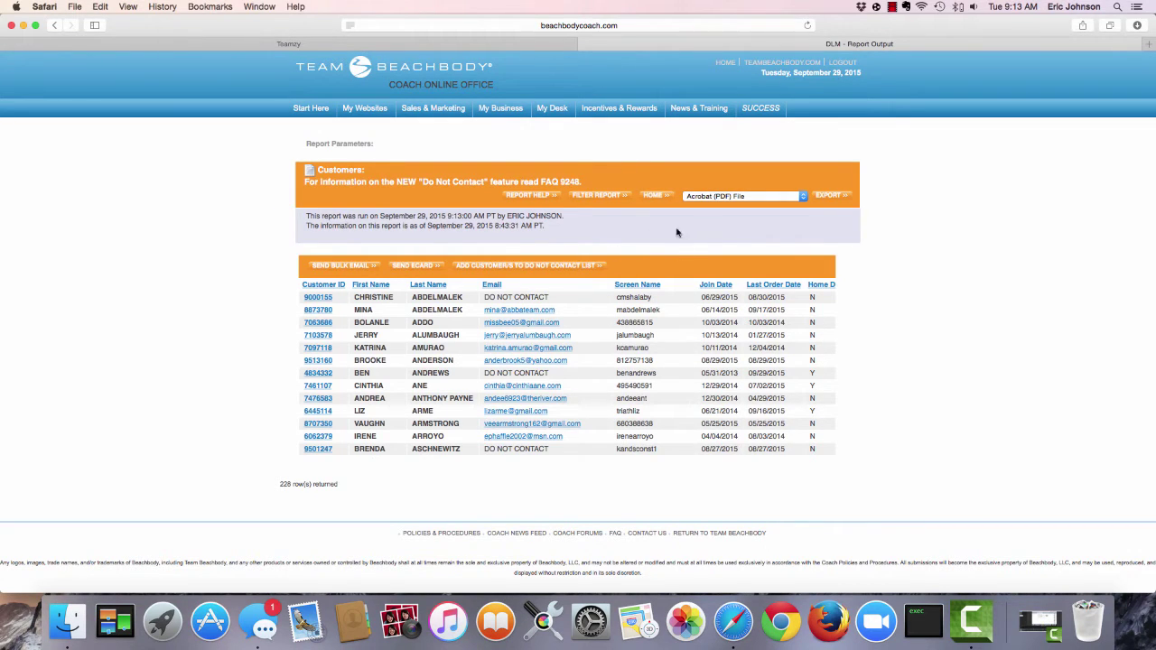
pyautogui.click(805, 195)
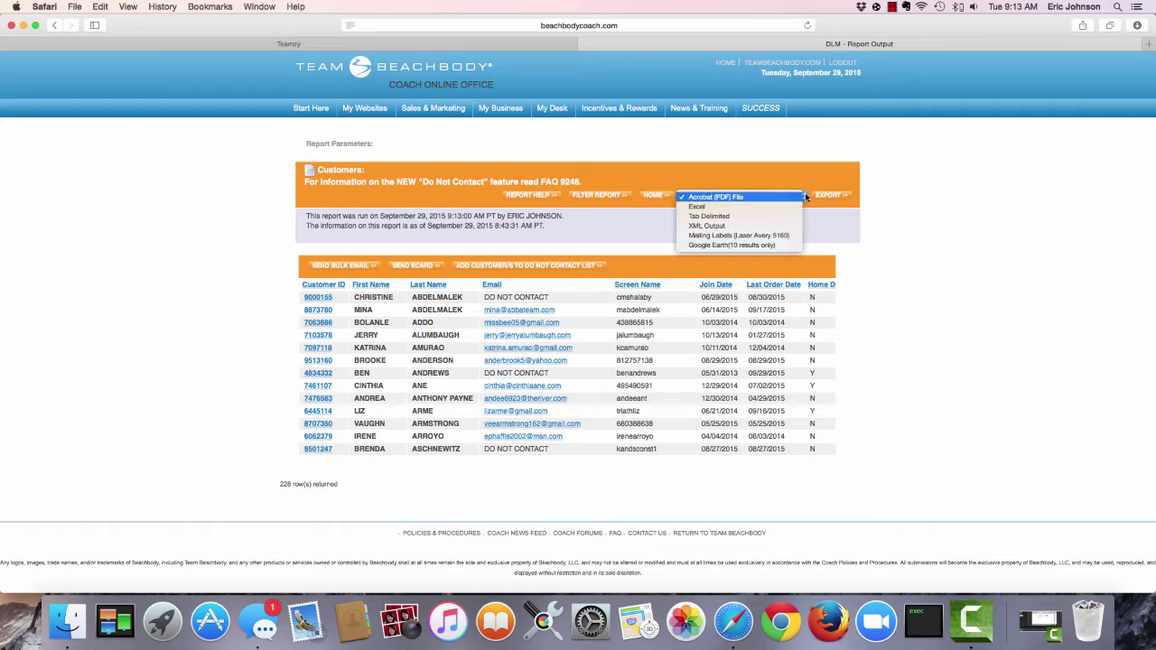
pyautogui.click(697, 207)
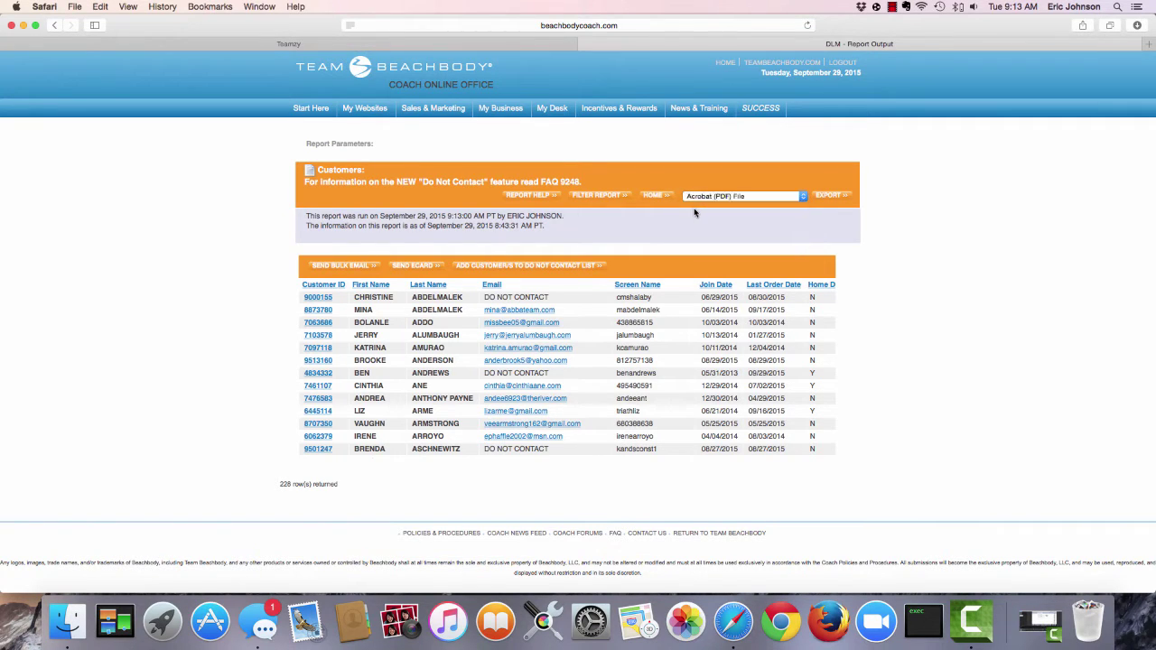
pyautogui.click(826, 198)
# Confirm customerSearch-3.xls appears in Safari's Downloads list.
pyautogui.click(893, 7)
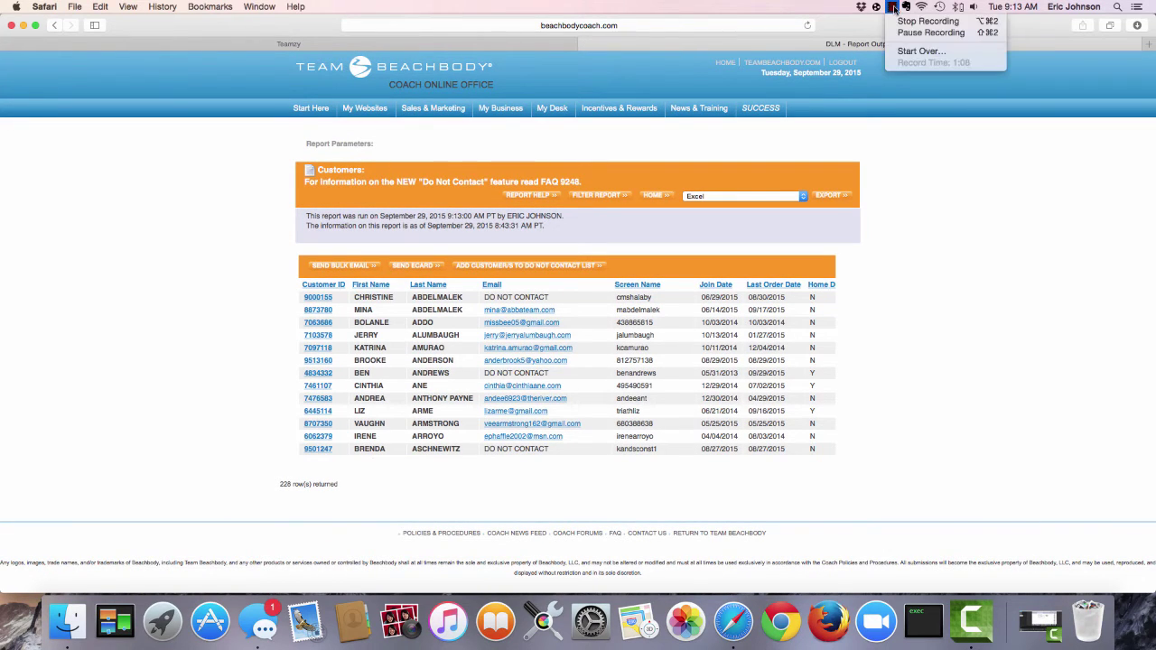
pyautogui.click(931, 33)
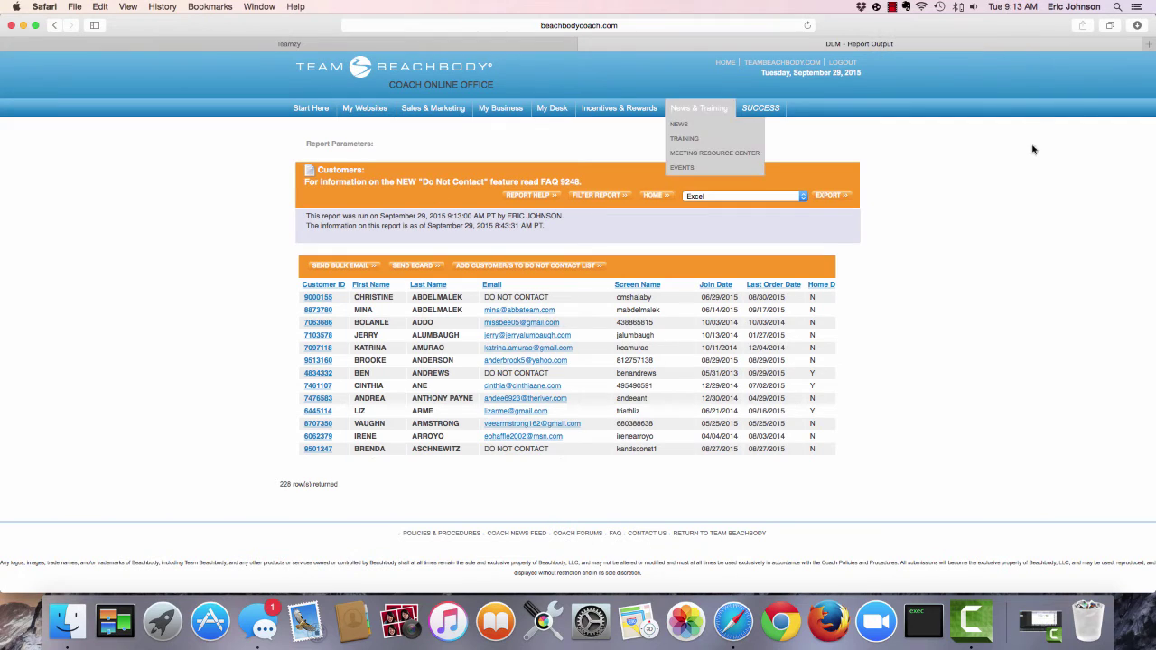
pyautogui.click(1139, 25)
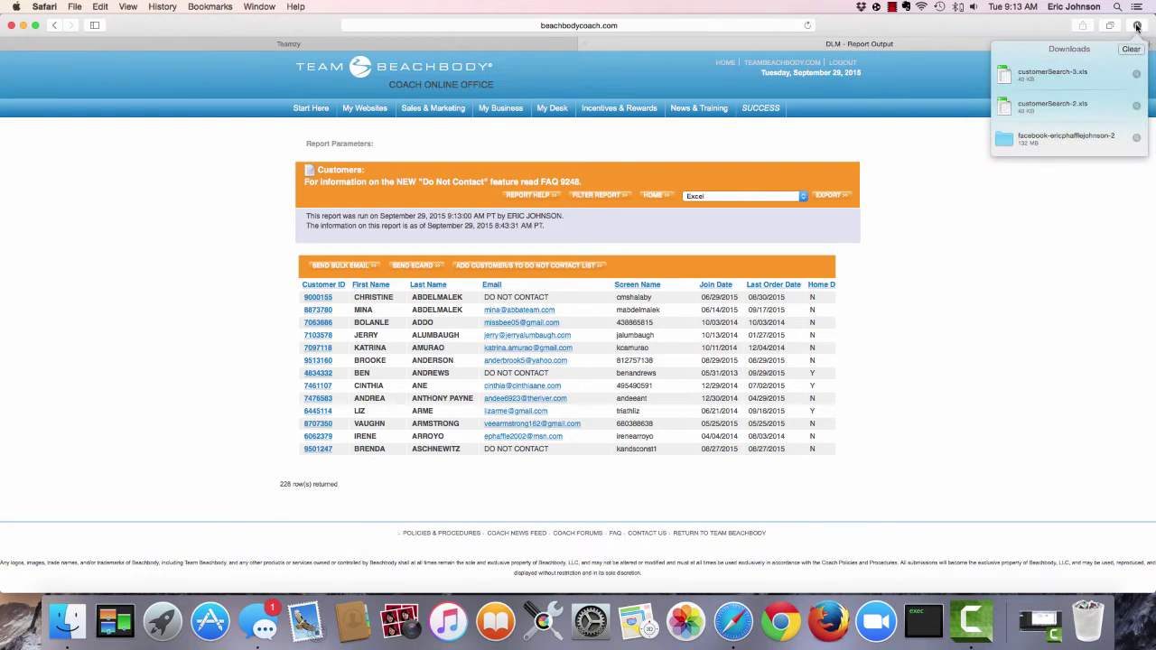
pyautogui.click(945, 167)
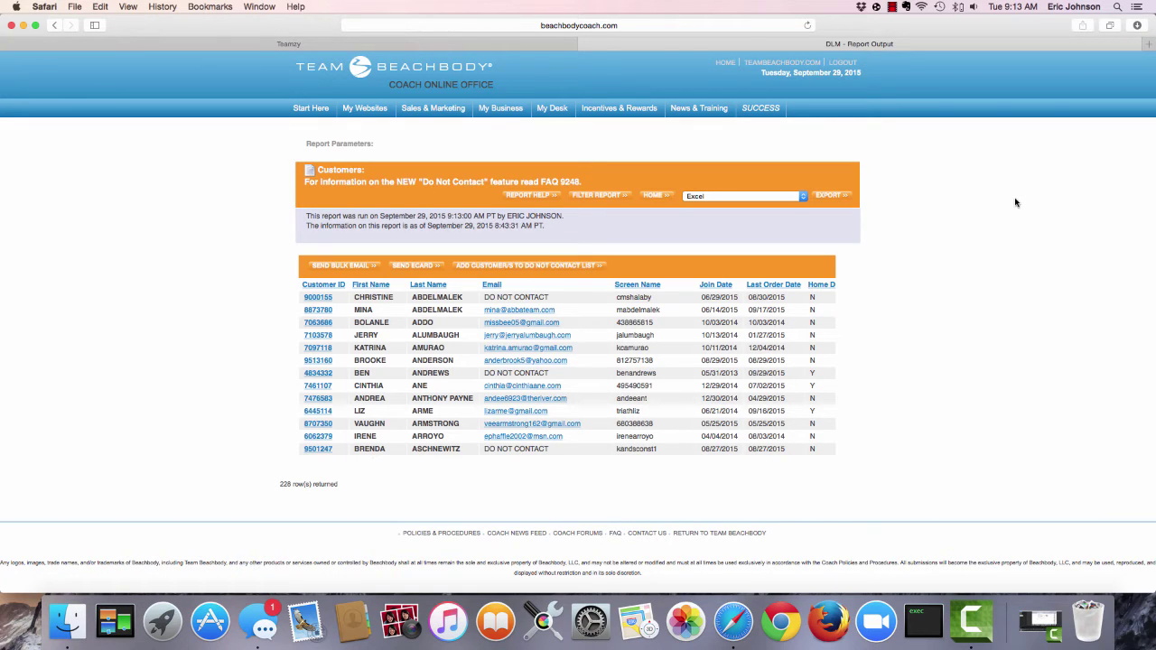
# Export the 41-coach Coach Search report as Excel and confirm downlineSearch-2.xls downloaded.
pyautogui.moveTo(516, 112)
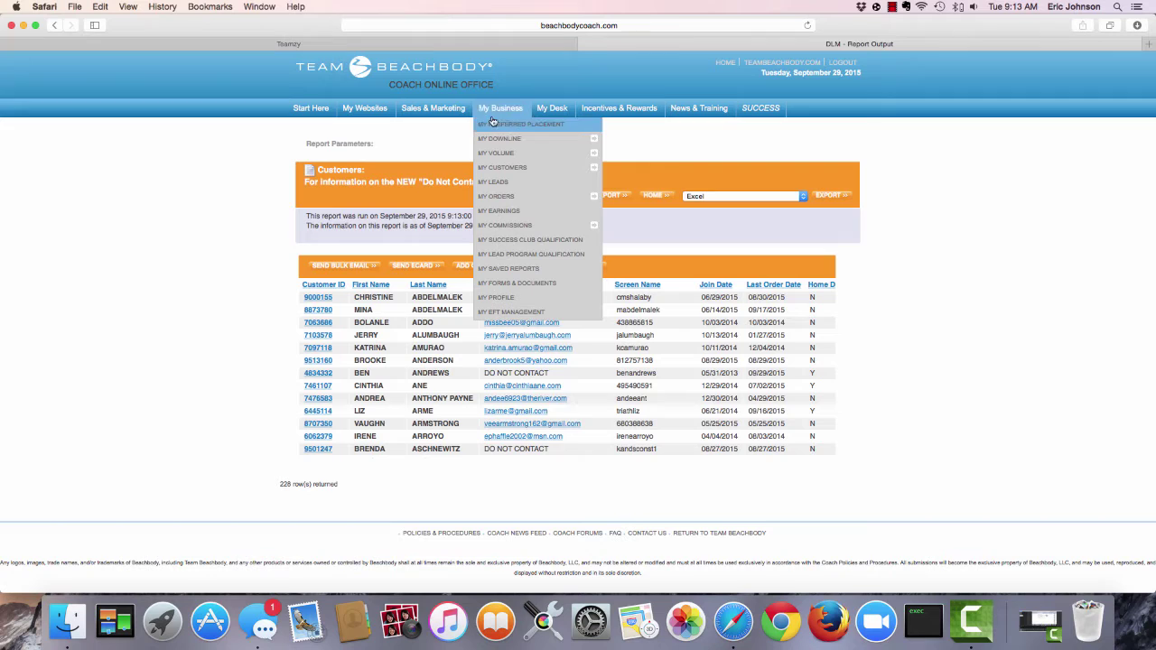
pyautogui.moveTo(495, 139)
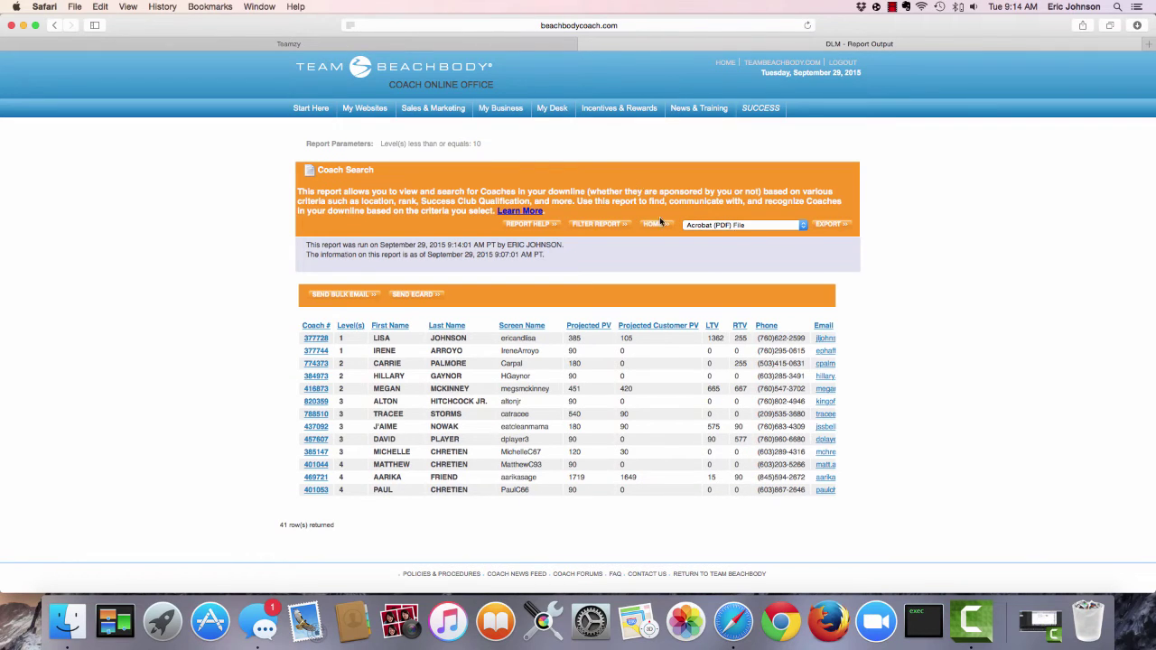
pyautogui.click(802, 225)
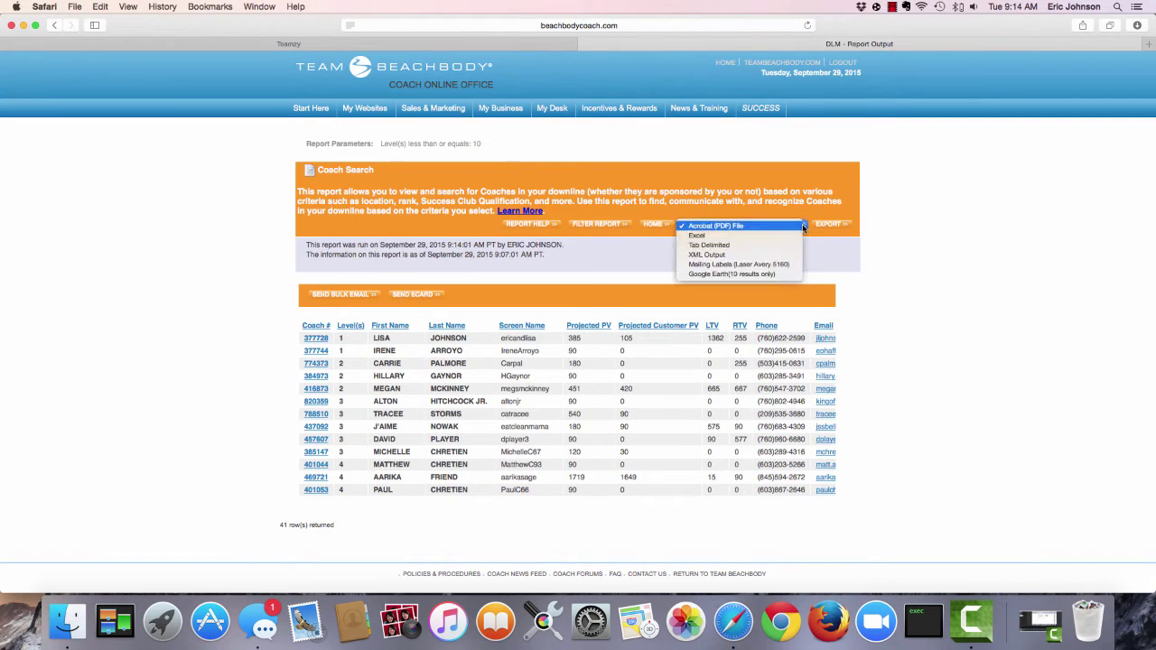
pyautogui.click(792, 237)
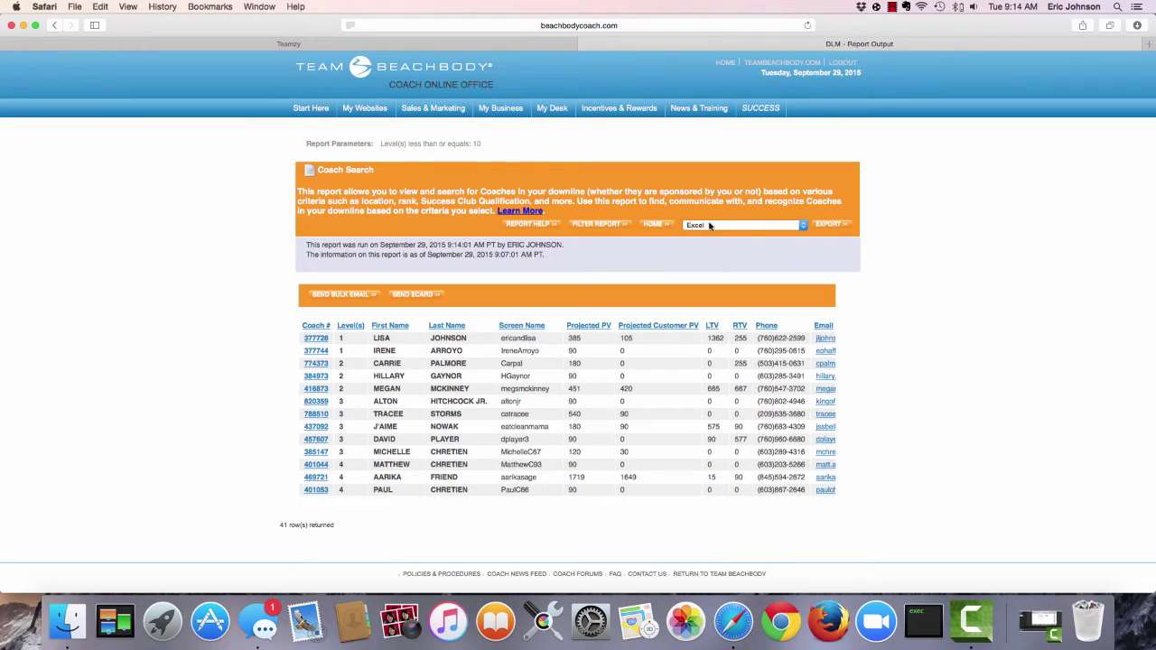
pyautogui.click(831, 227)
pyautogui.click(1139, 26)
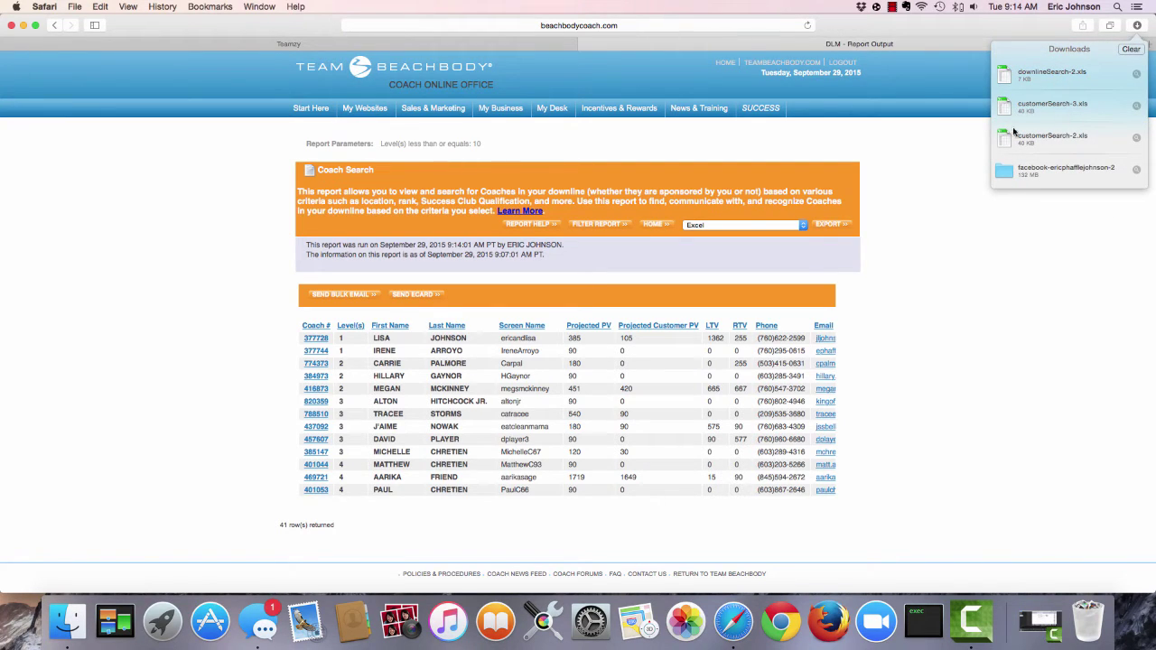
pyautogui.click(946, 182)
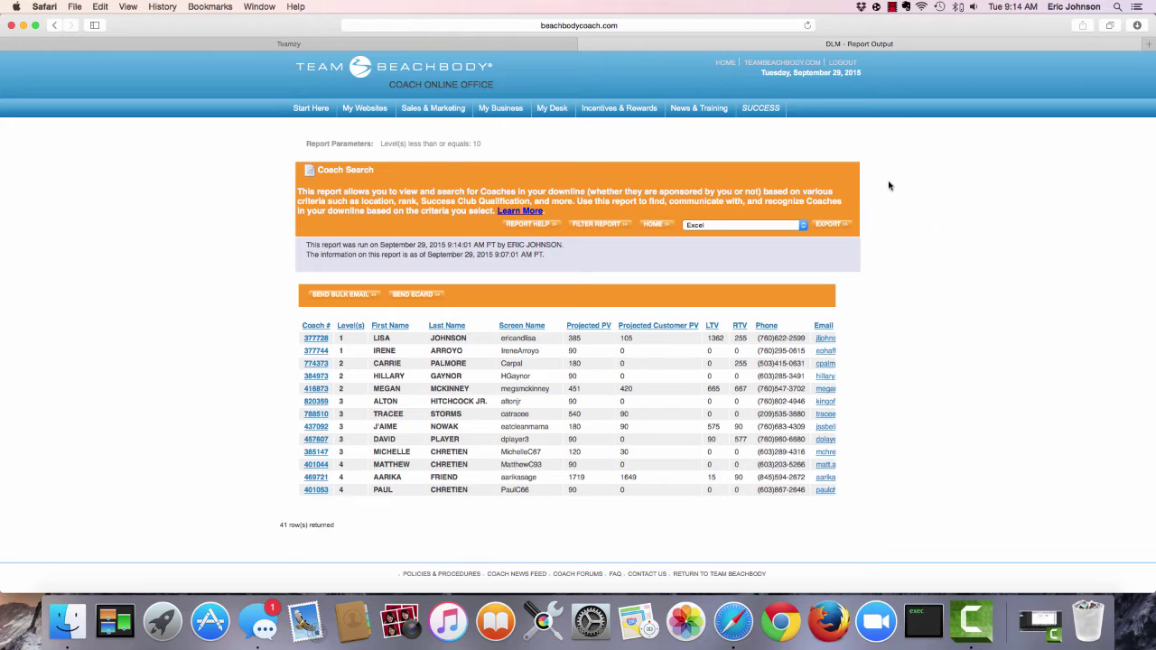
# In Teamzy, upload customerSearch-3.xls from Downloads for import and continue to Map Columns.
pyautogui.click(254, 47)
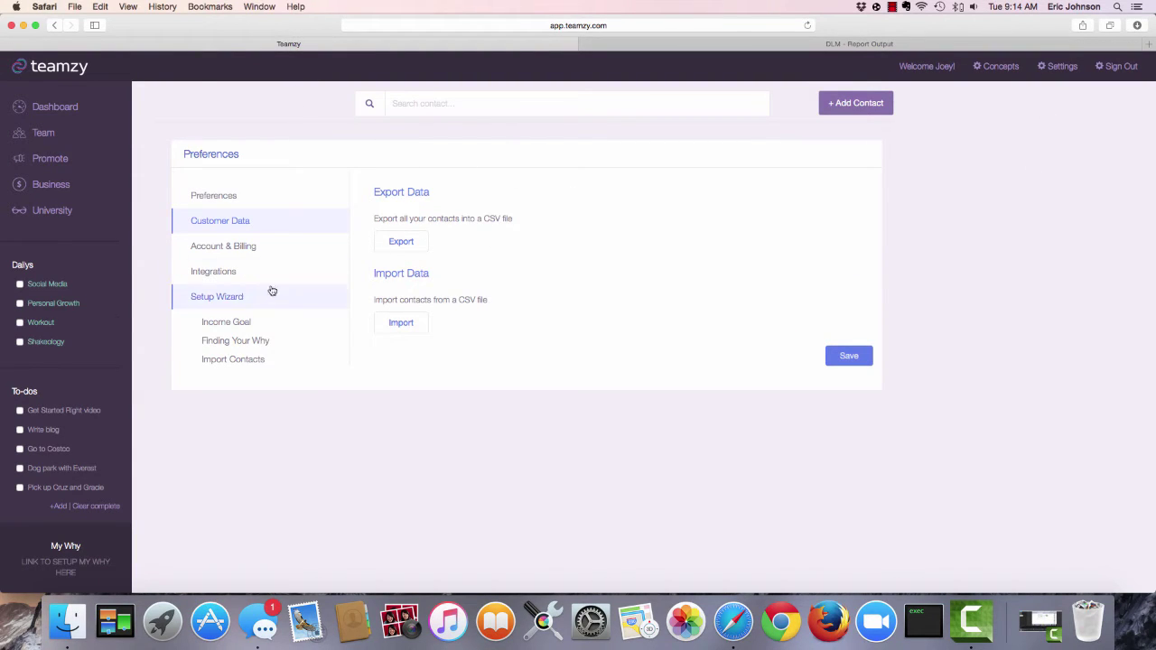
pyautogui.click(395, 327)
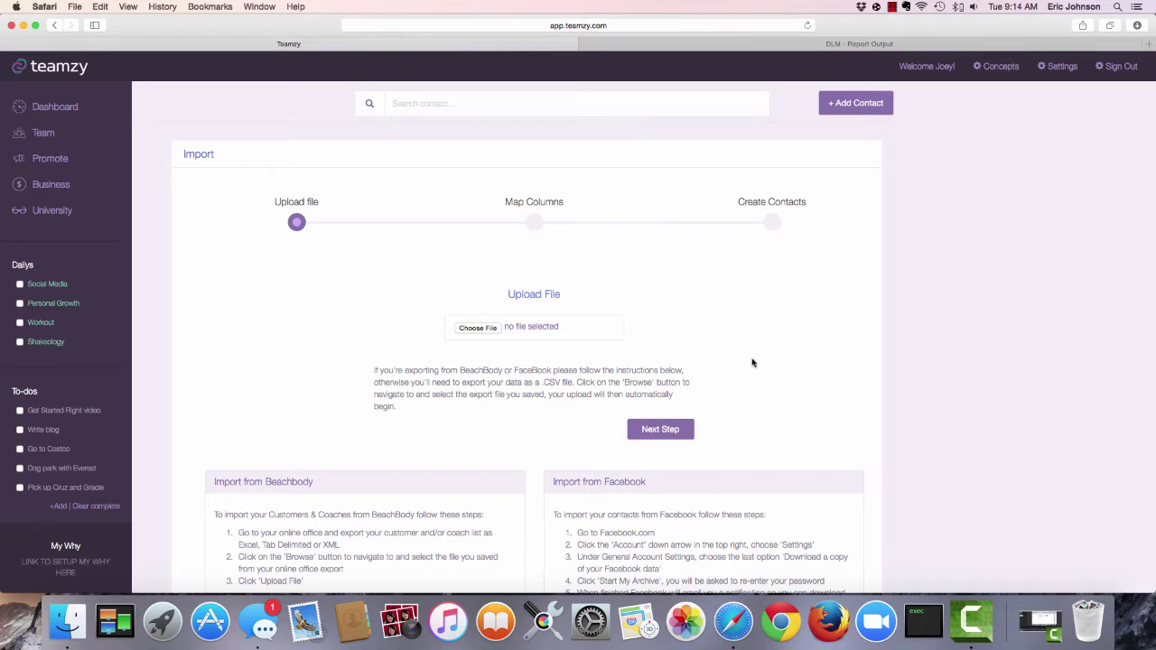
pyautogui.click(485, 331)
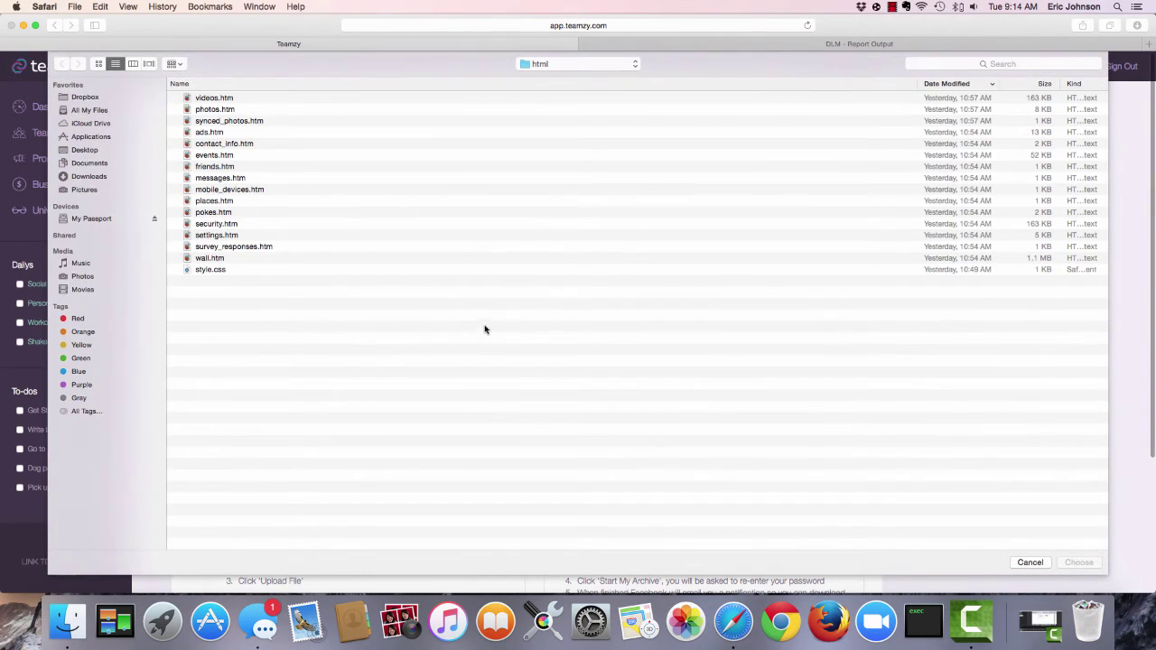
pyautogui.click(88, 178)
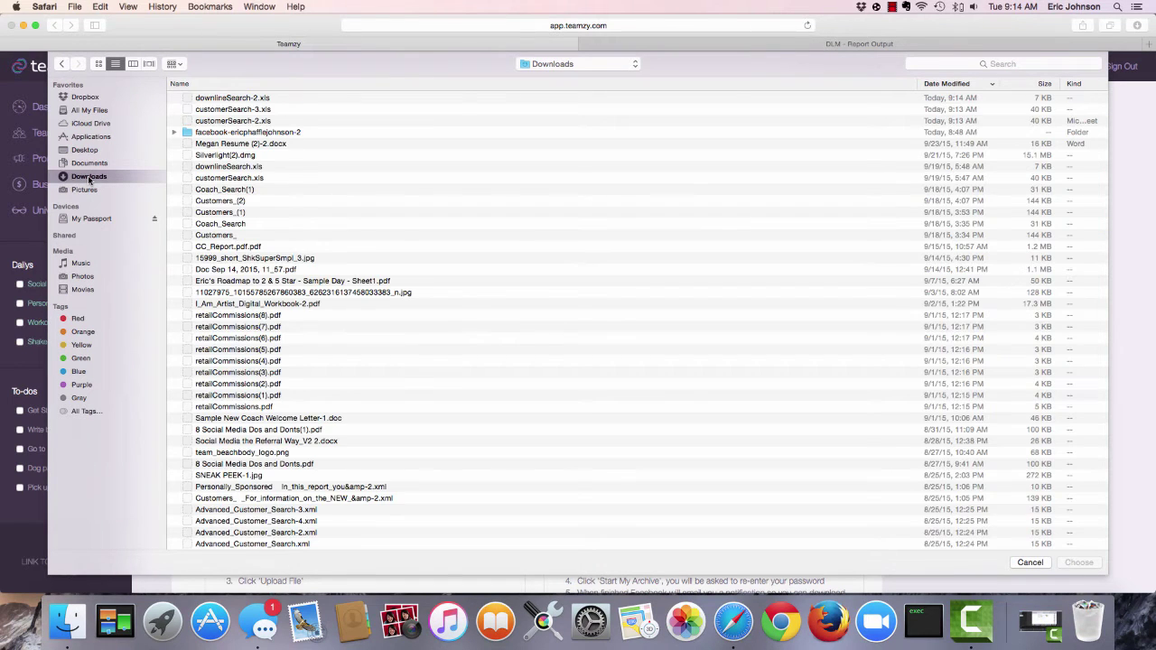
pyautogui.click(207, 111)
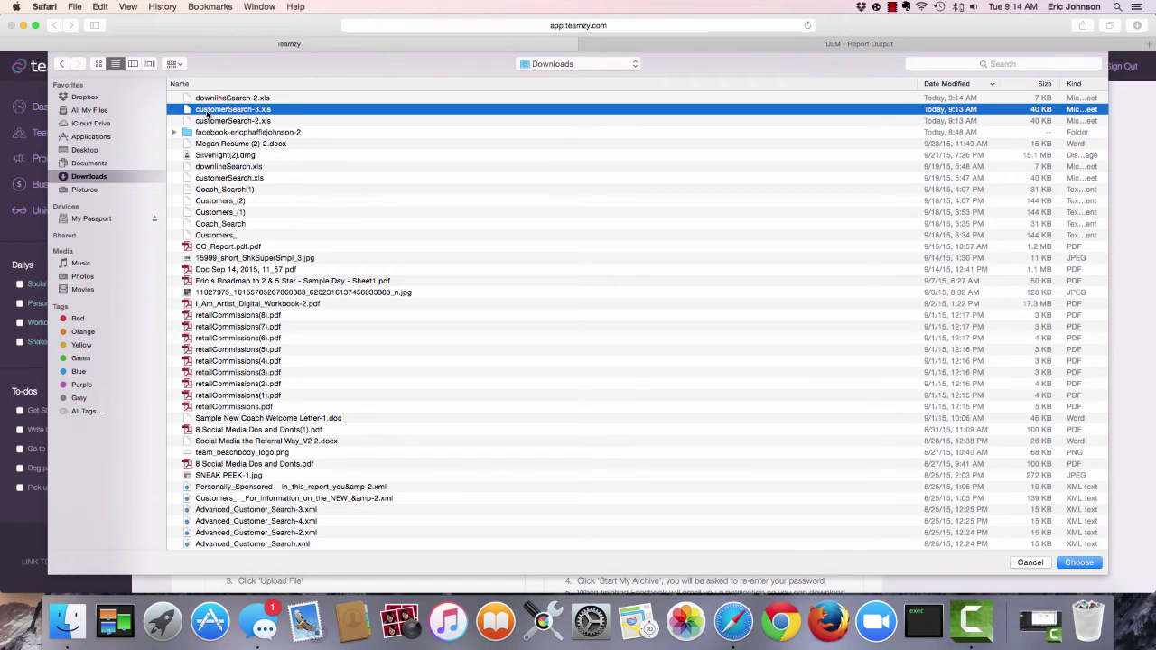
pyautogui.click(1079, 562)
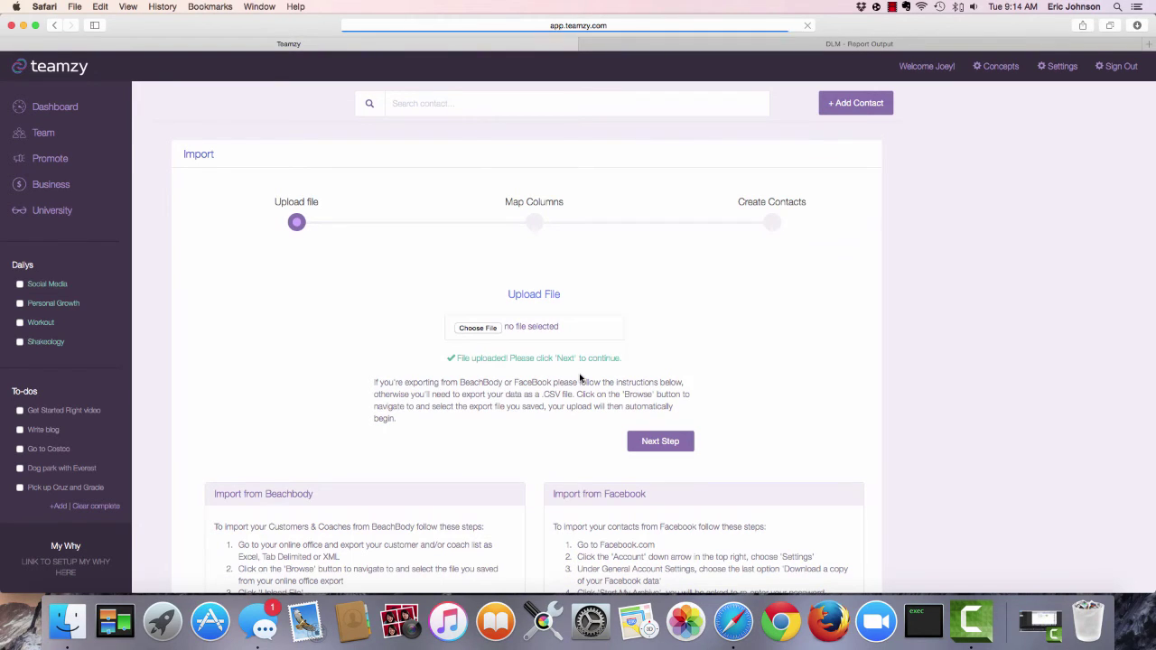
pyautogui.click(660, 441)
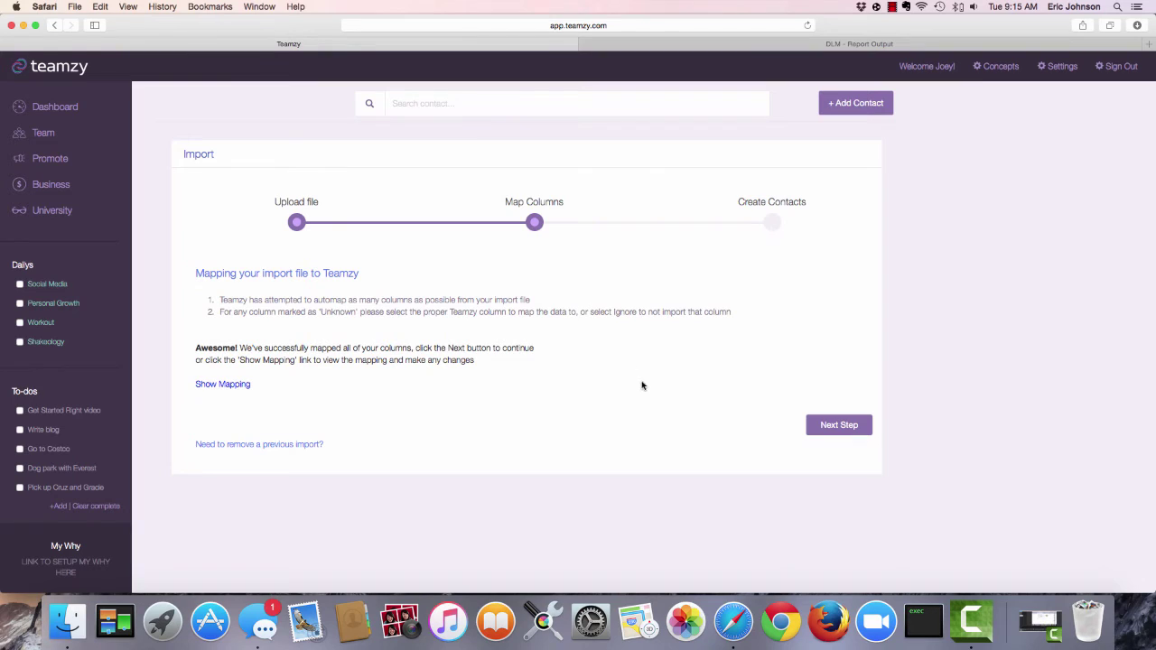
# Accept the automatic column mapping and import the customer contacts into the Team list.
pyautogui.click(841, 425)
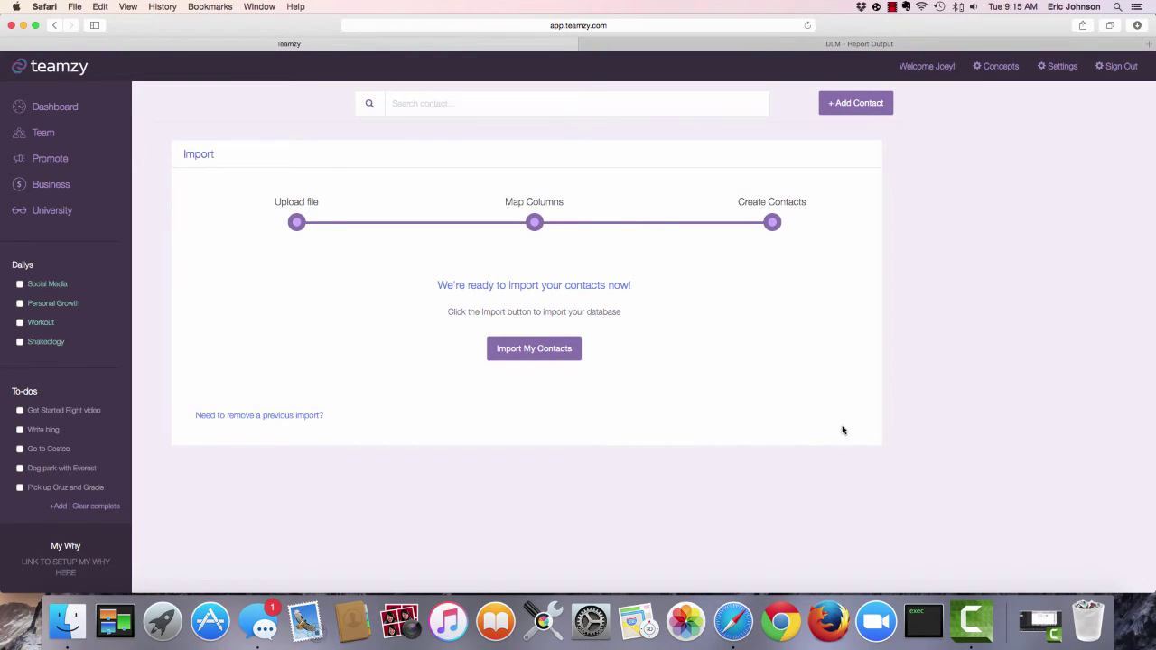
pyautogui.click(524, 349)
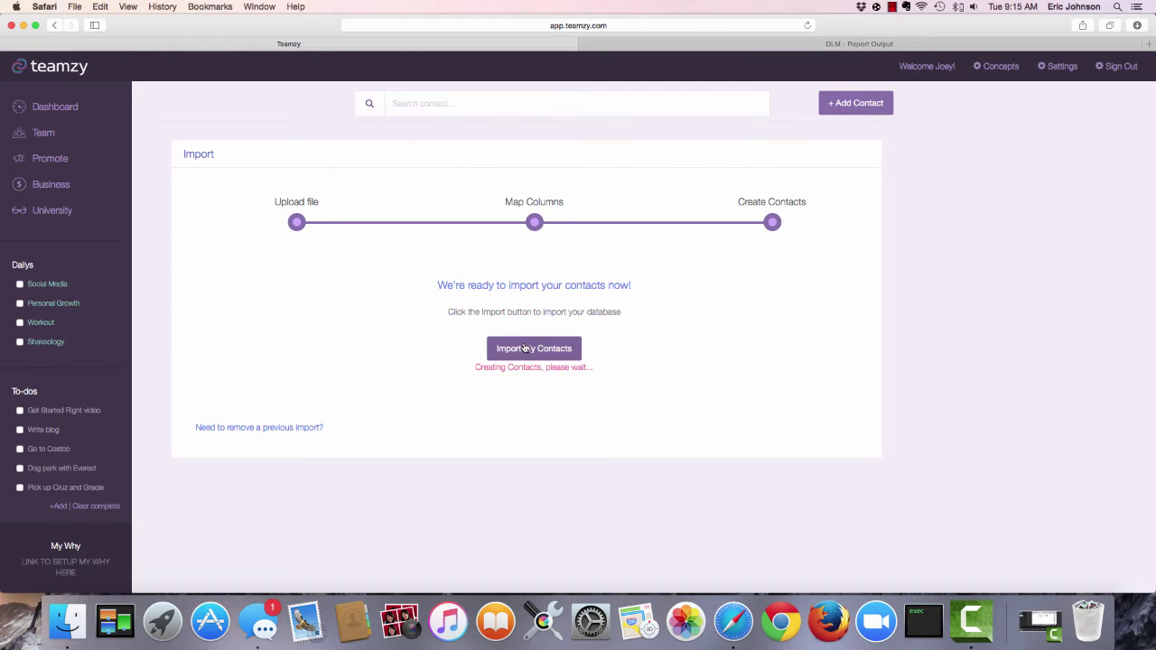
pyautogui.click(892, 7)
pyautogui.click(930, 32)
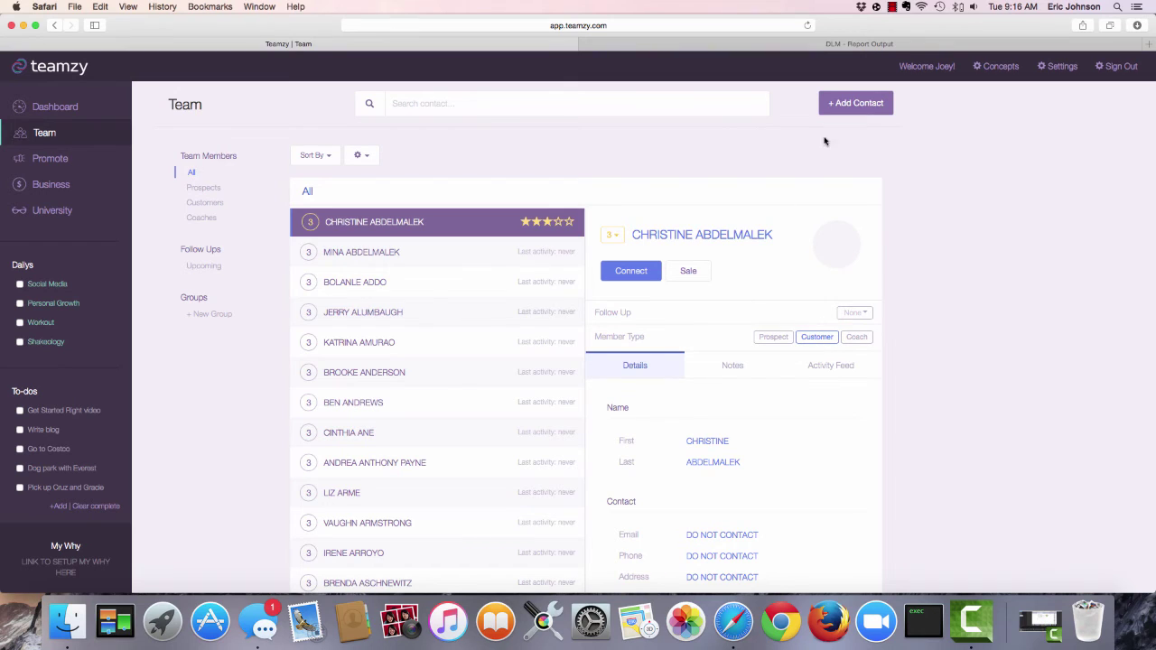
# Start a new import from Settings > Customer Data and upload downlineSearch-2.xls.
pyautogui.click(1060, 67)
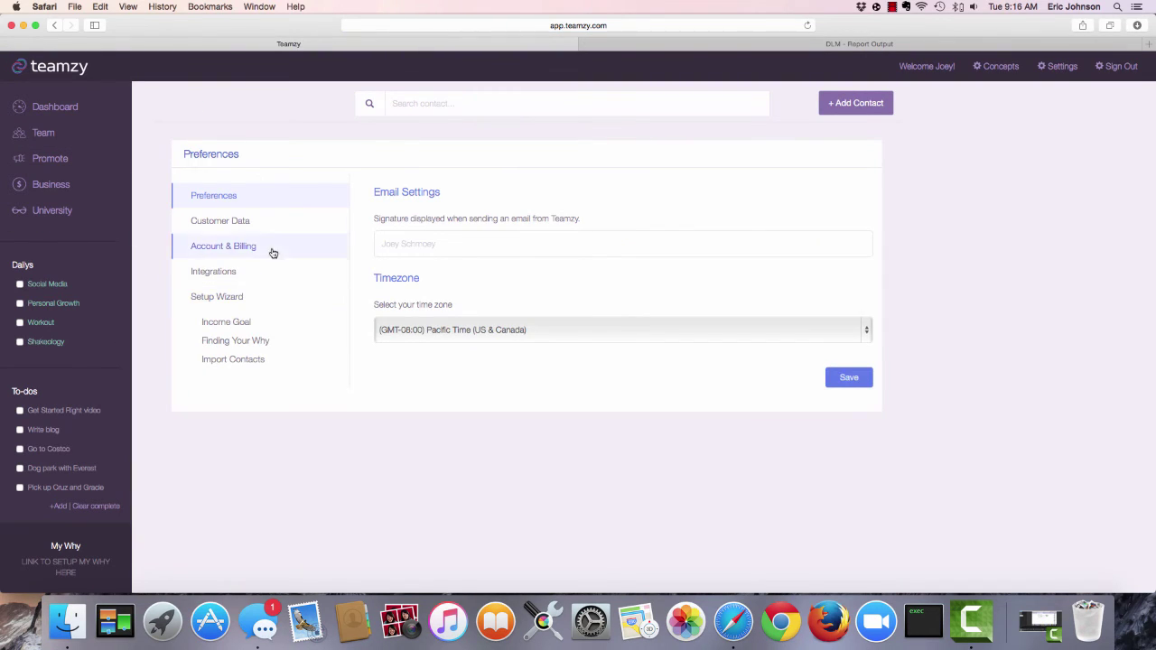
pyautogui.click(228, 226)
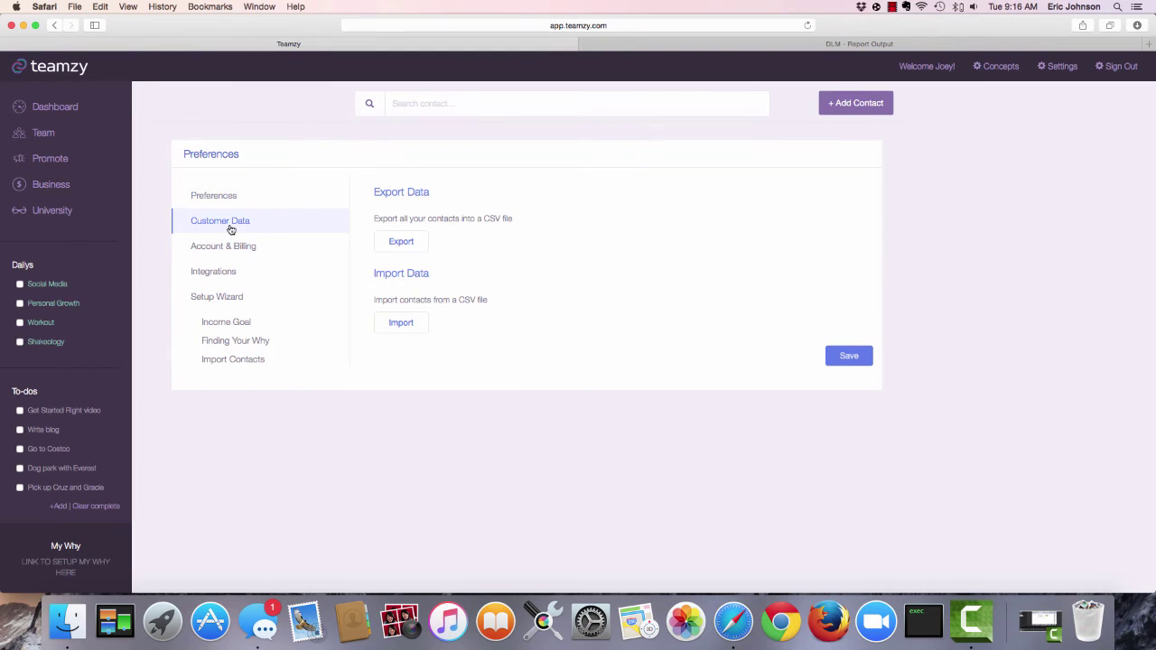
pyautogui.click(404, 323)
pyautogui.click(479, 331)
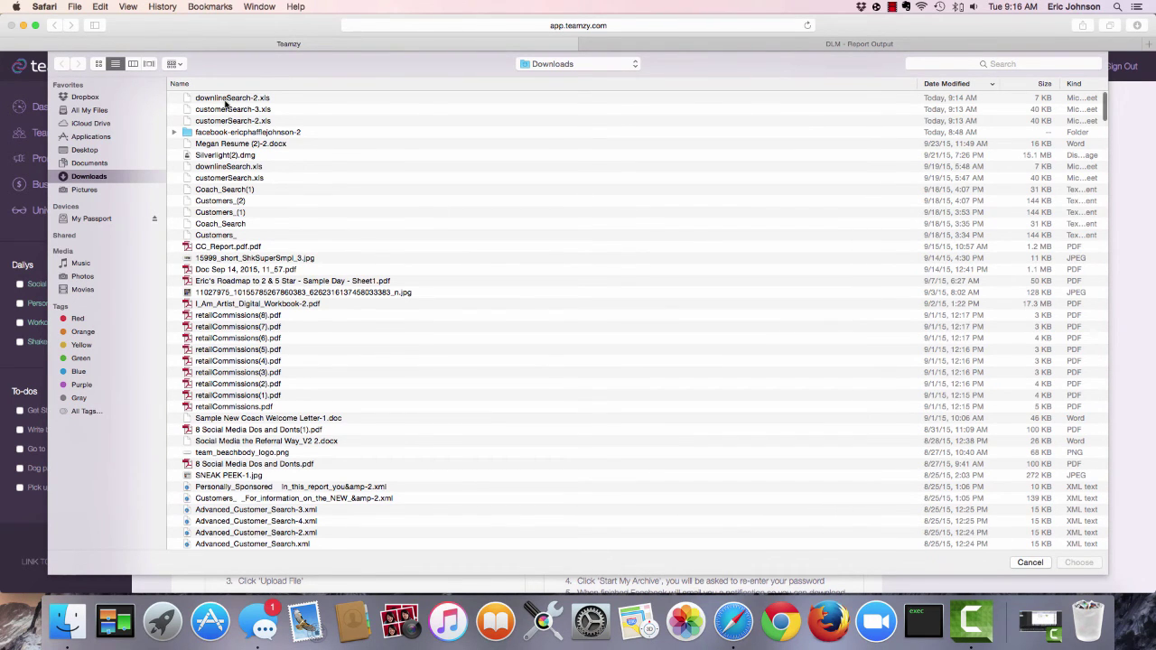
pyautogui.click(226, 99)
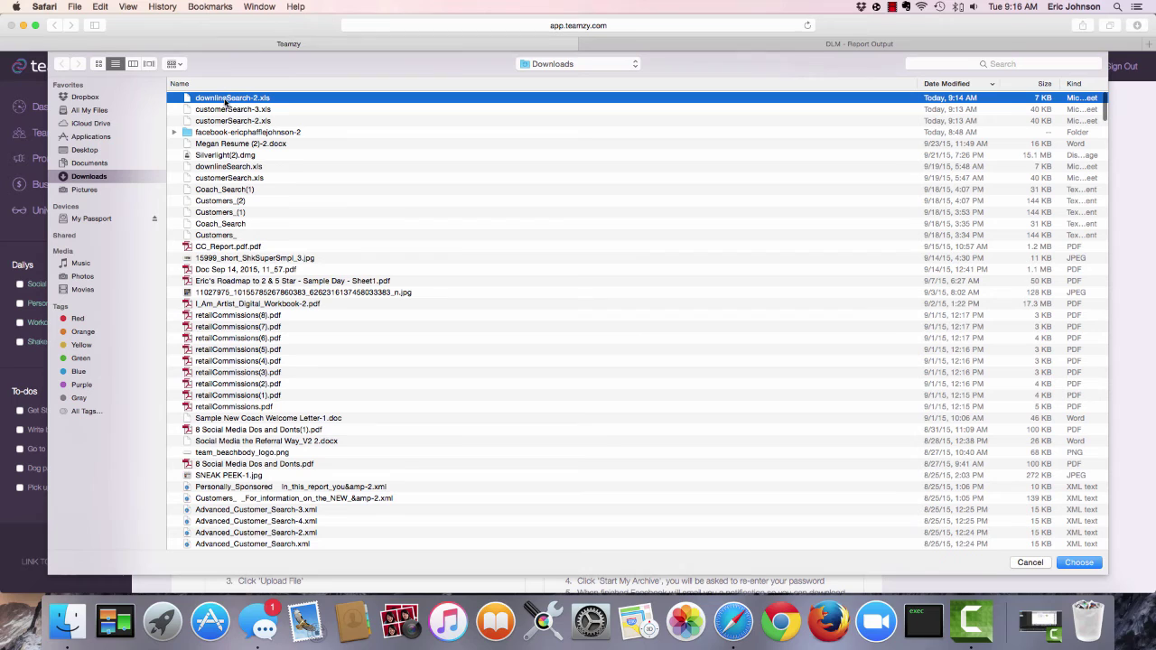
pyautogui.click(1080, 563)
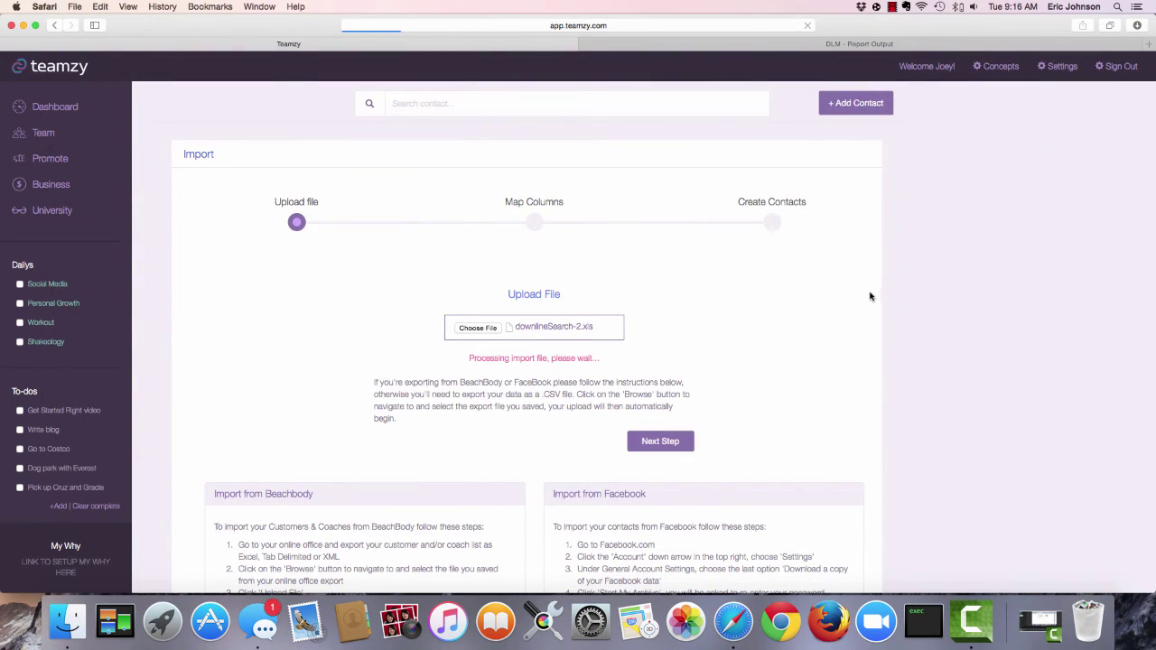
# Accept the automatic column mapping and import the 41 coach contacts.
pyautogui.click(660, 442)
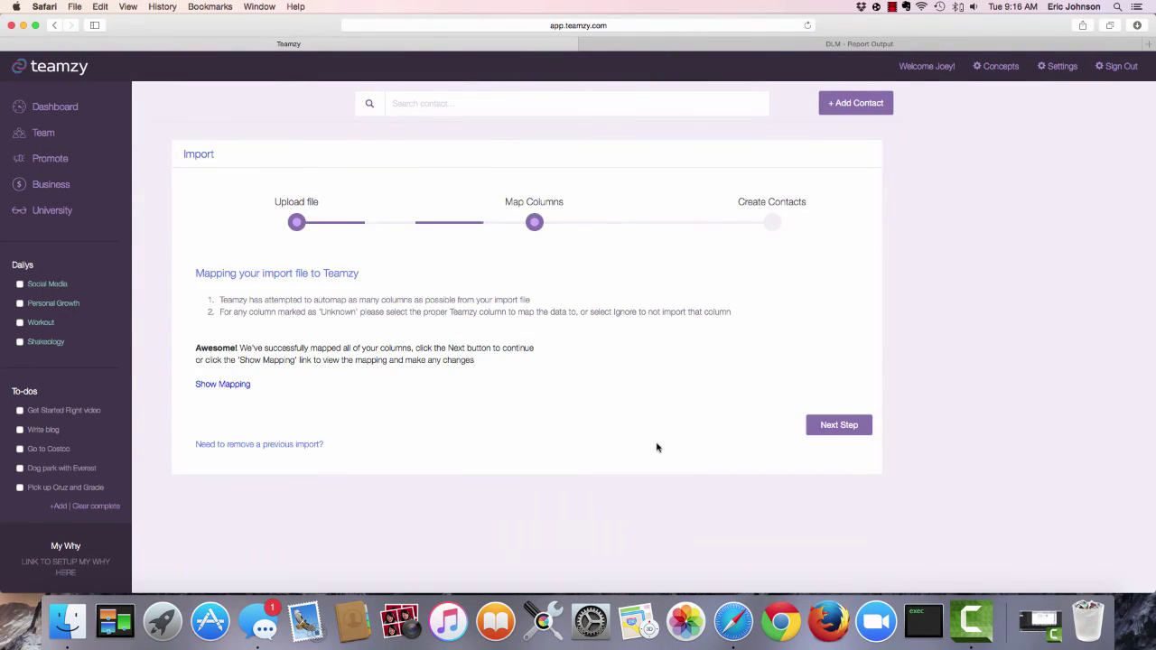
pyautogui.click(840, 426)
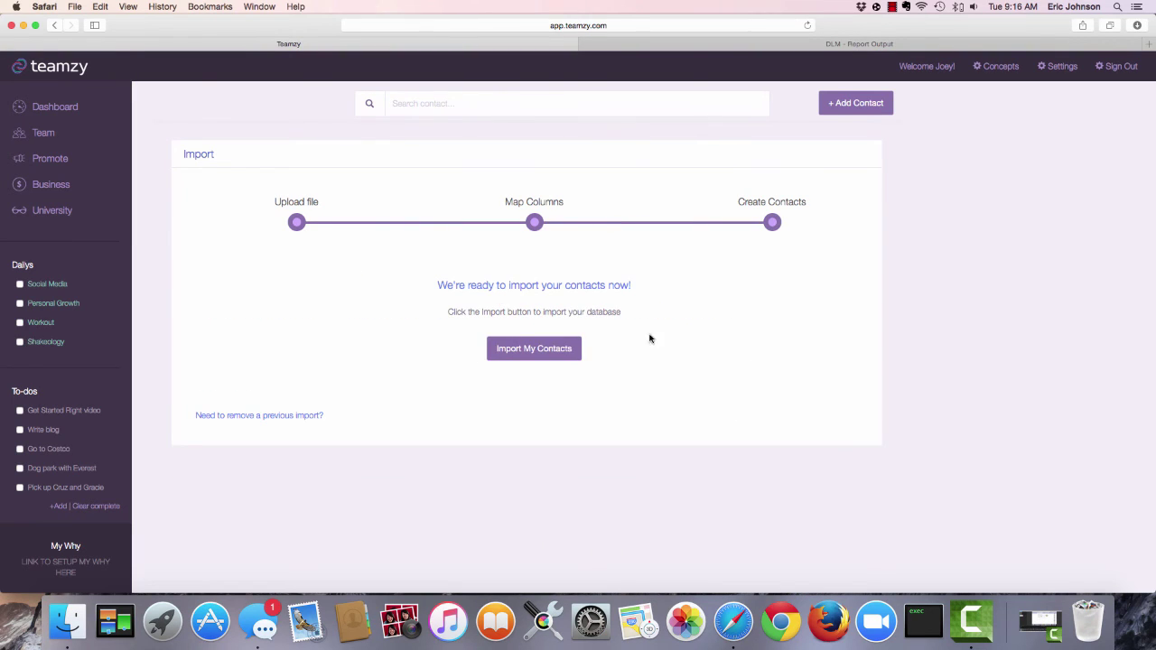
pyautogui.click(541, 353)
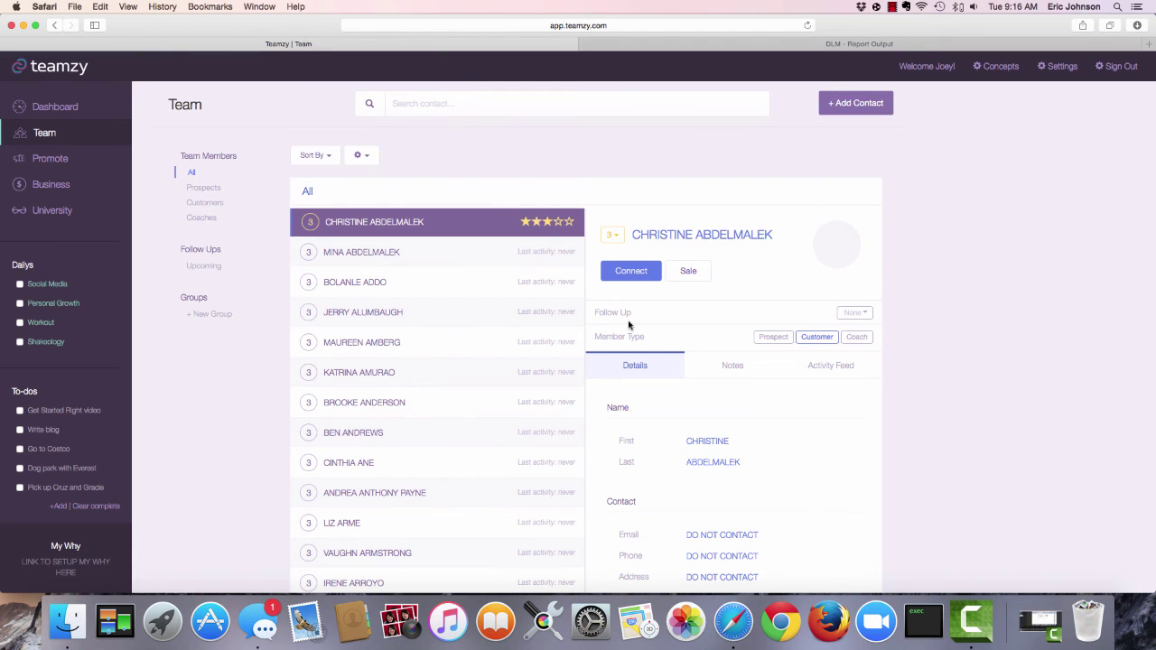
# Filter the Team list to Coaches, glancing at Customers, to show the imported coaches.
pyautogui.click(197, 219)
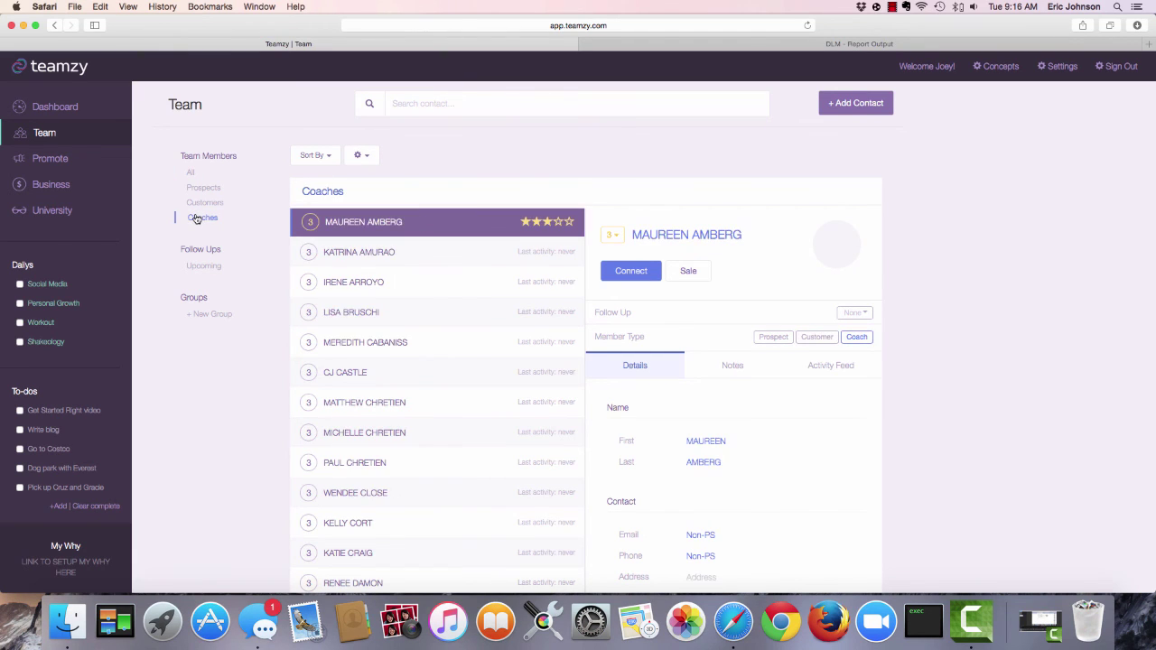
pyautogui.scroll(-5, 470, 411)
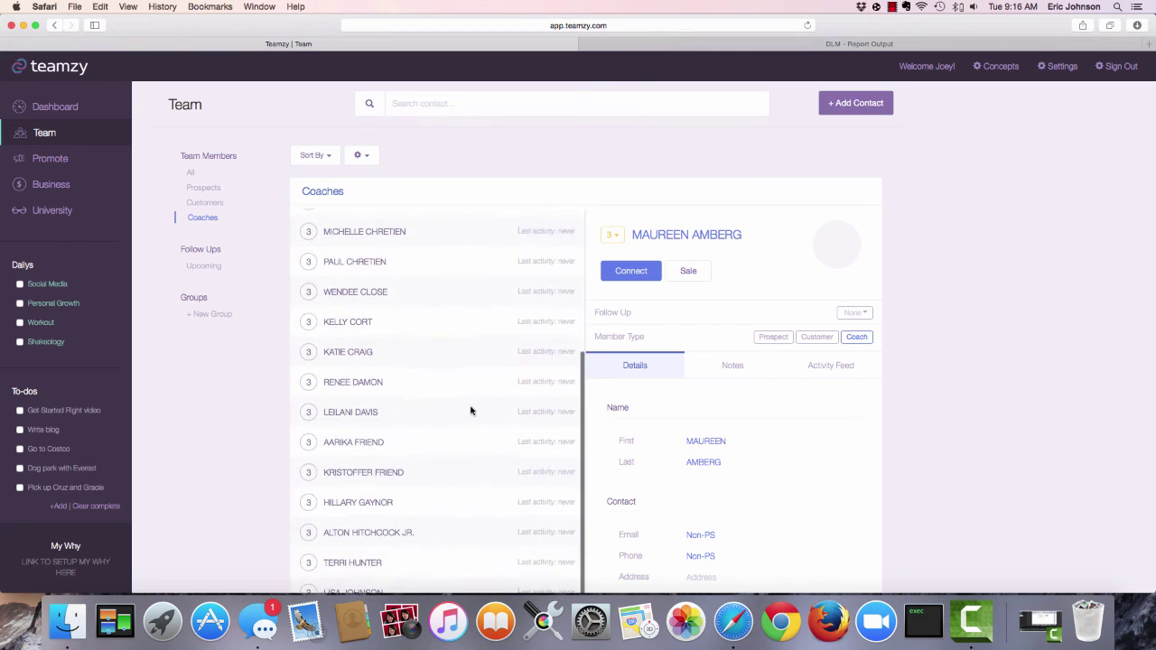
pyautogui.scroll(5, 470, 411)
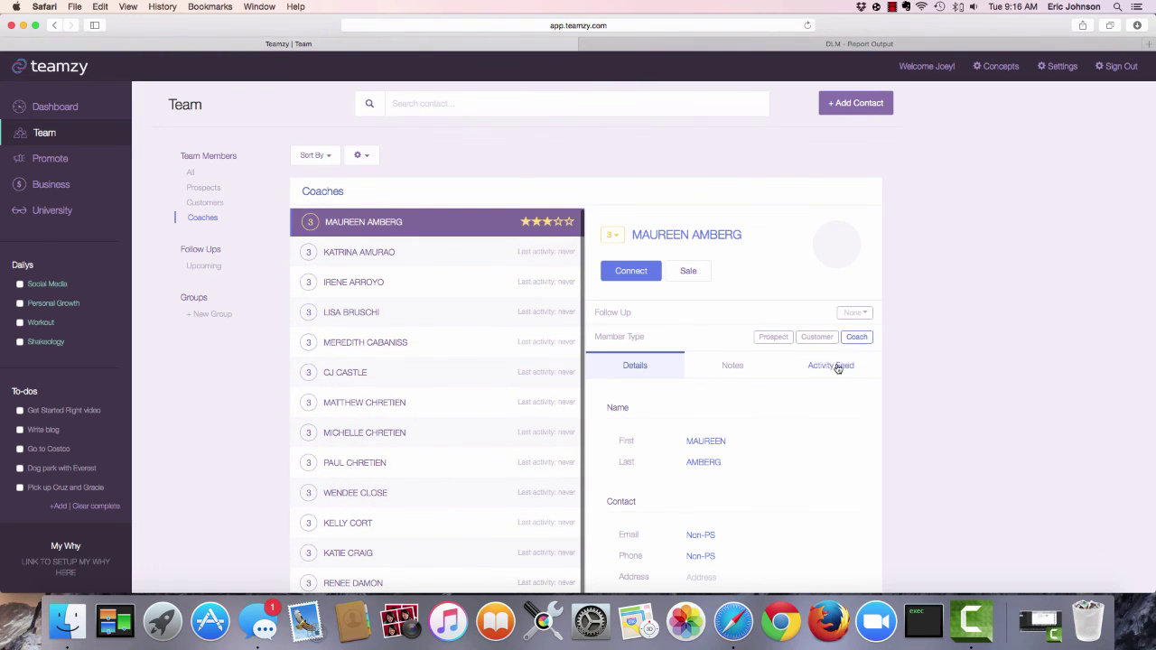
pyautogui.click(202, 202)
pyautogui.click(202, 220)
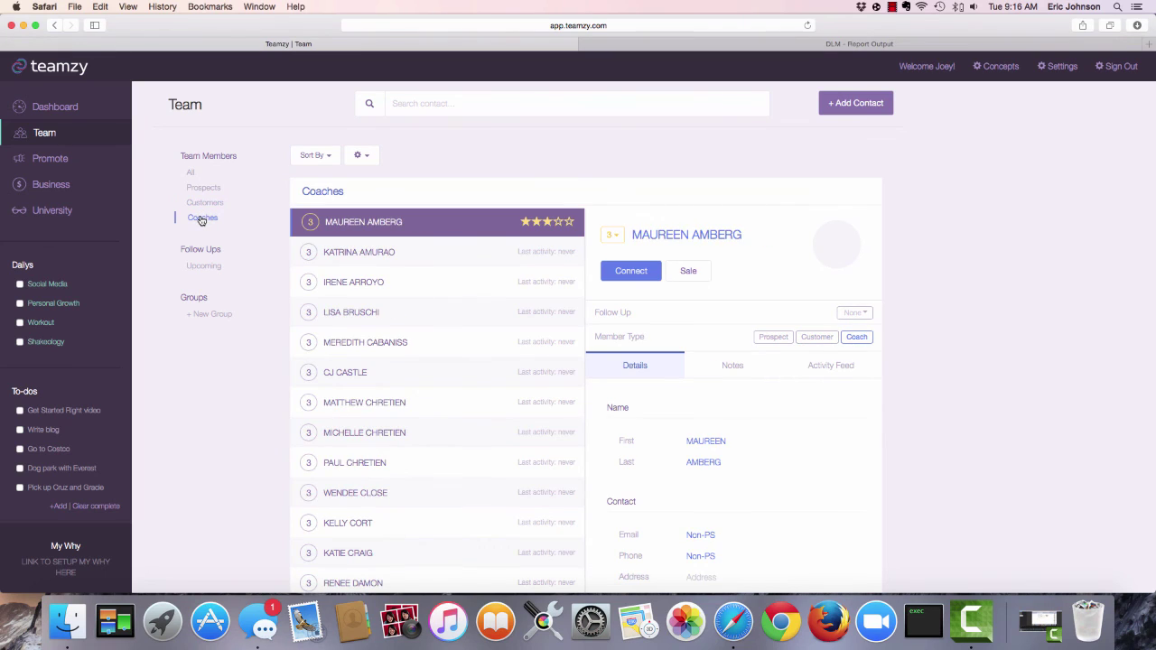